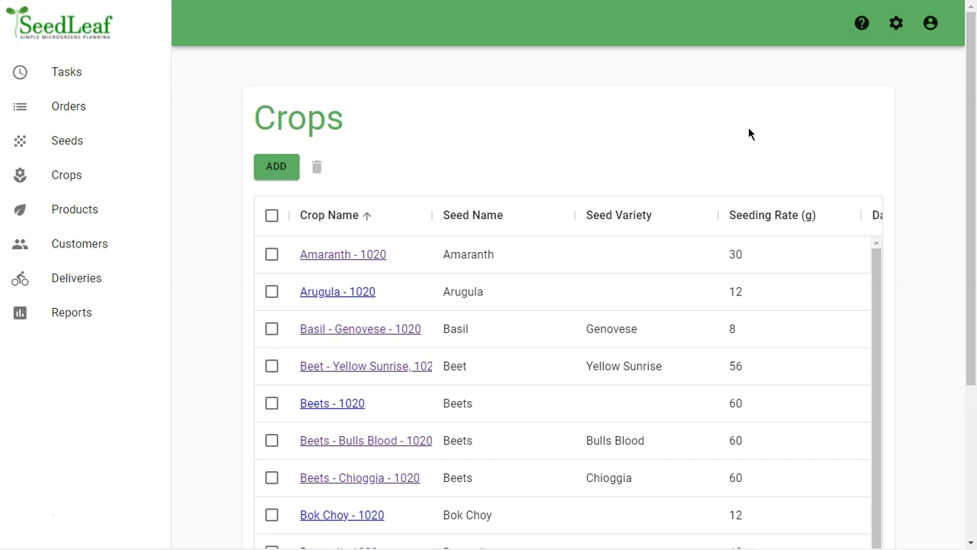
# Open a new crop form and examine its fields, from crop name and seed through cut yield and overnight soak.
pyautogui.click(278, 166)
pyautogui.click(350, 166)
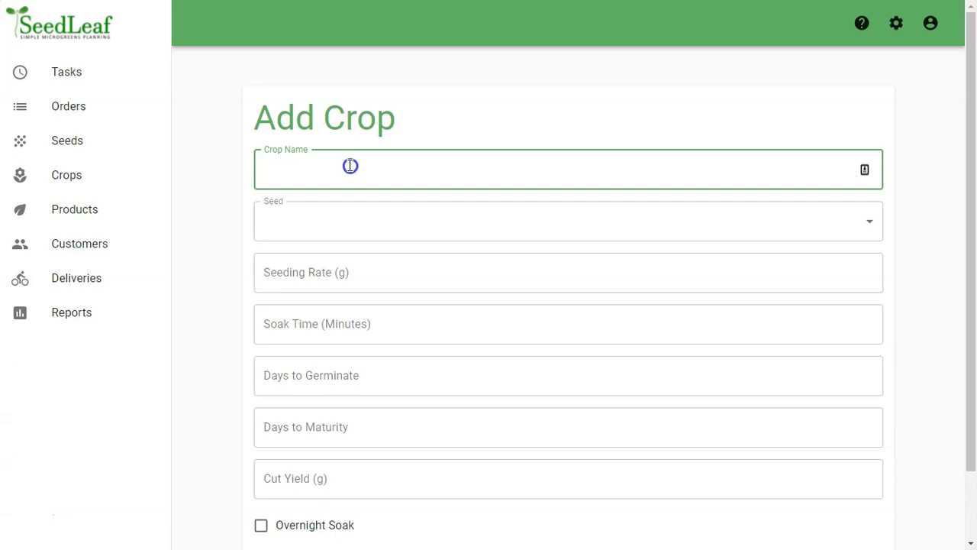
pyautogui.click(336, 221)
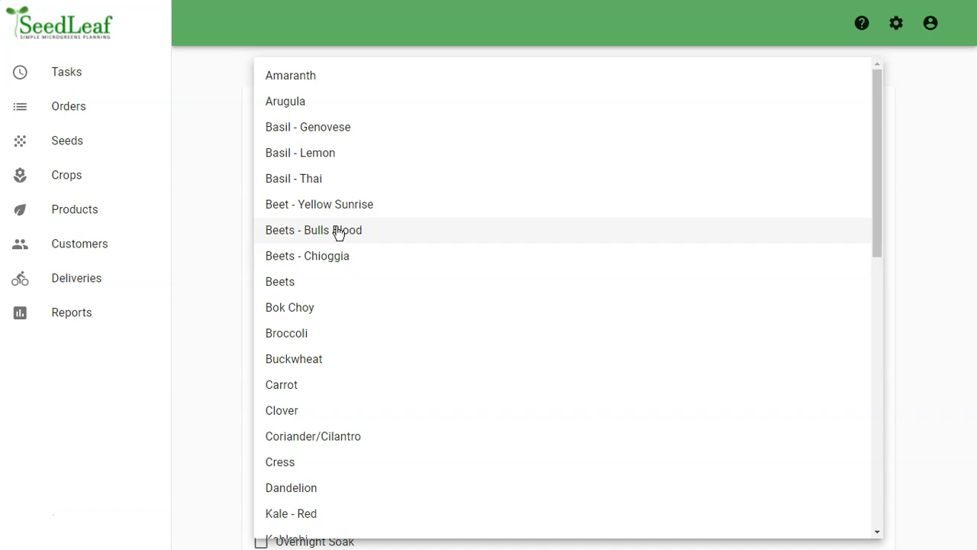
pyautogui.click(235, 222)
pyautogui.click(295, 286)
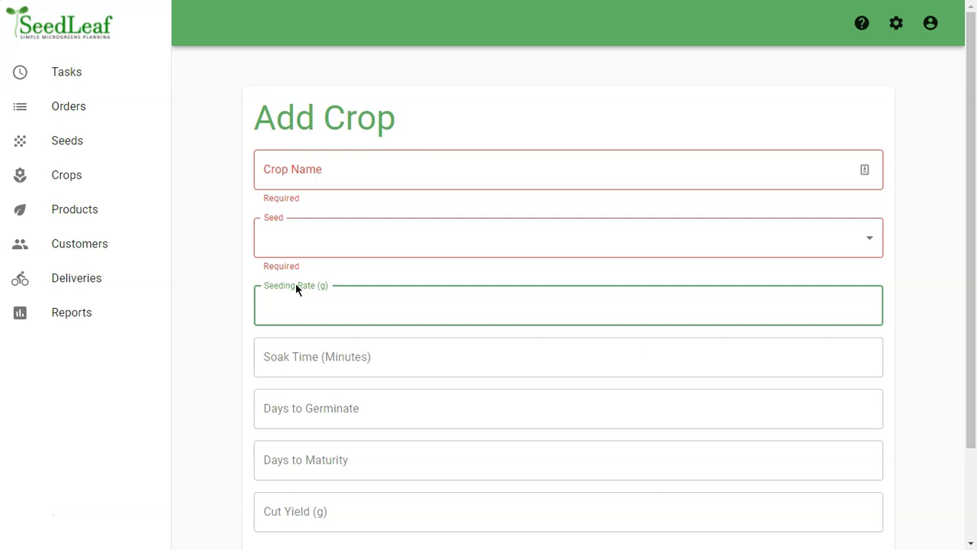
pyautogui.click(311, 370)
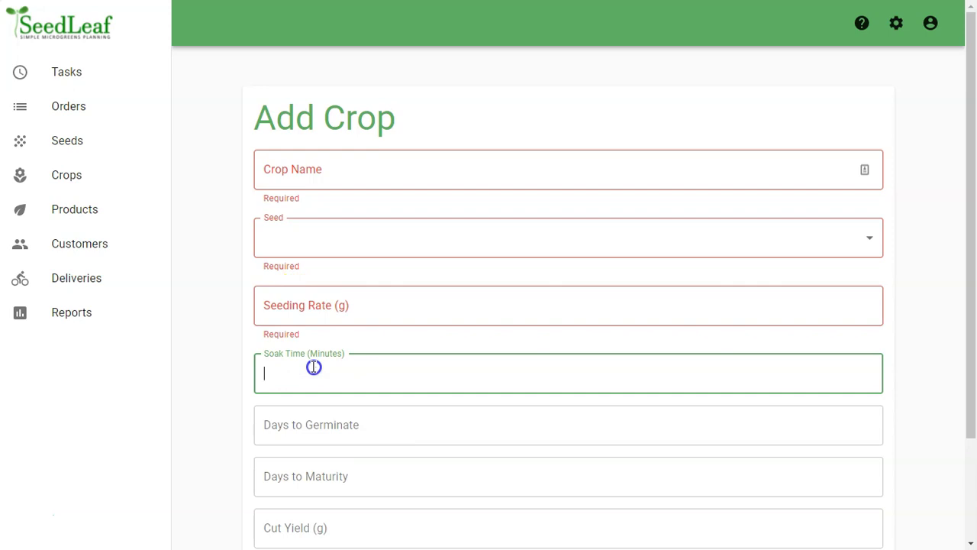
pyautogui.scroll(-3, 314, 368)
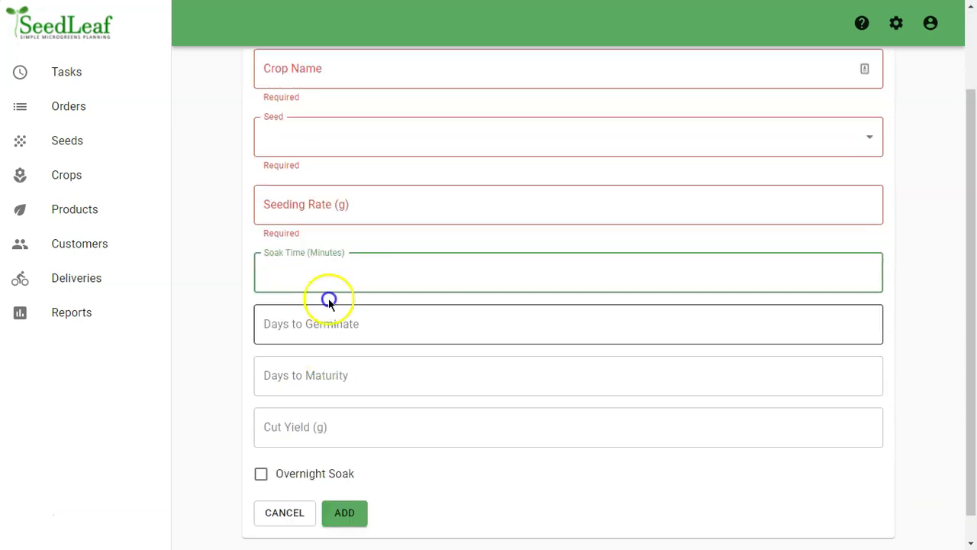
pyautogui.click(338, 326)
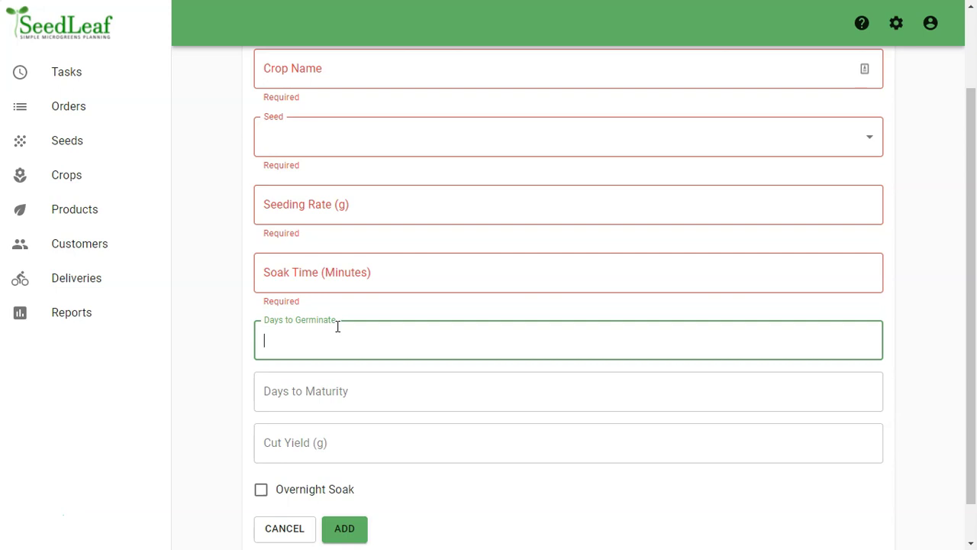
pyautogui.click(323, 400)
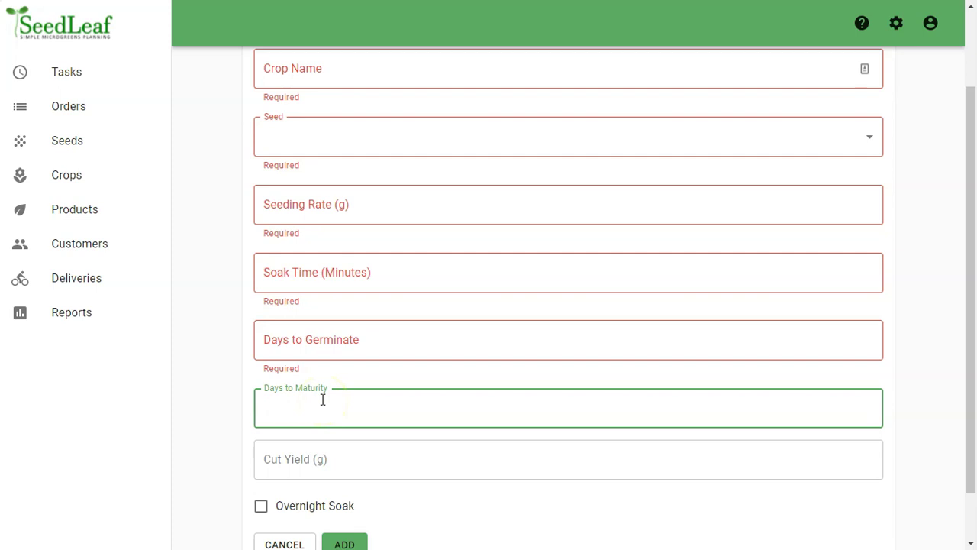
pyautogui.scroll(-1, 322, 399)
pyautogui.click(327, 396)
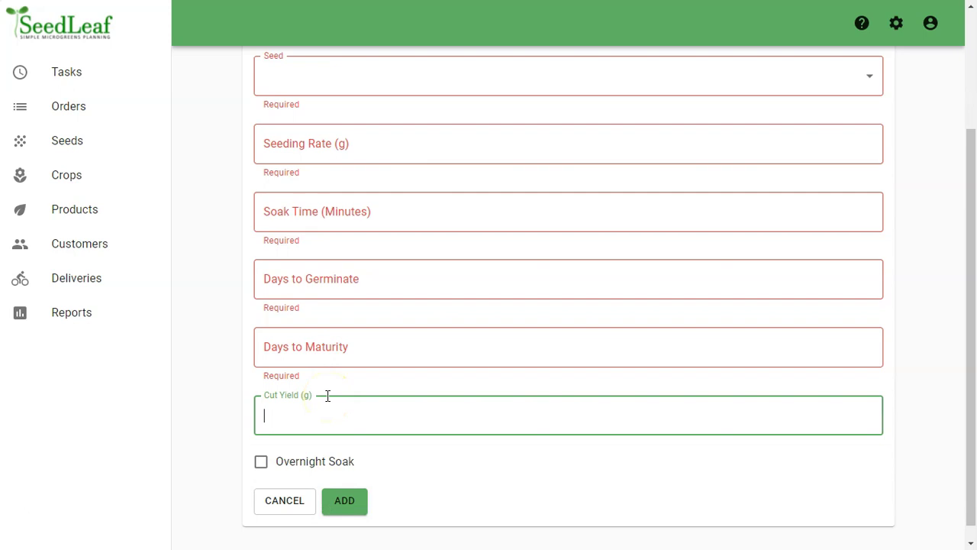
pyautogui.scroll(-1, 378, 414)
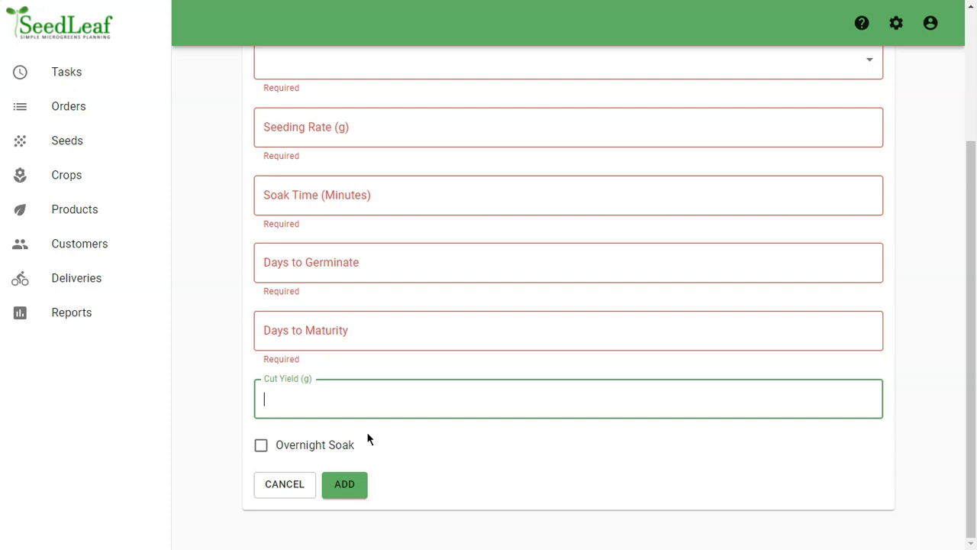
pyautogui.click(41, 522)
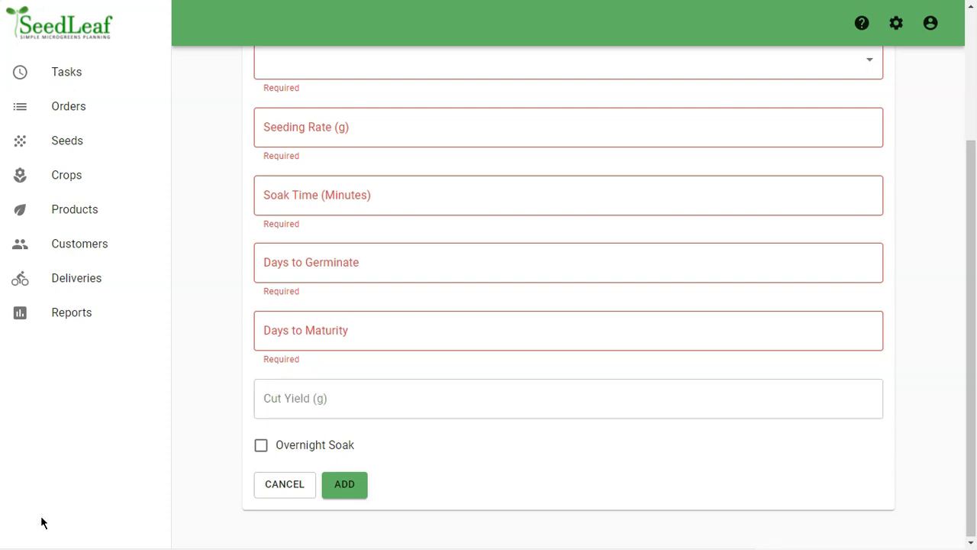
# Name the new crop "Basil - Thai - 1020" and choose Basil - Thai as its seed.
pyautogui.scroll(3, 401, 331)
pyautogui.click(356, 175)
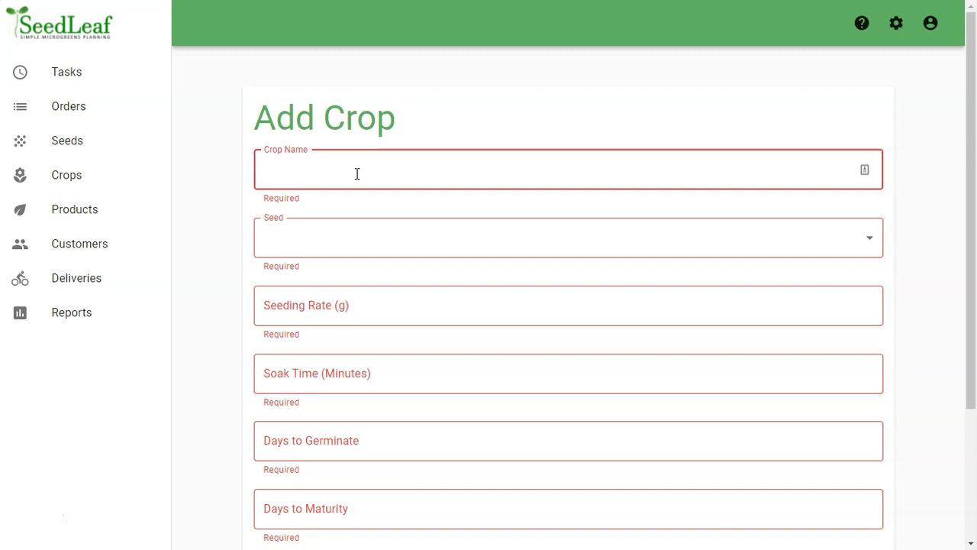
pyautogui.write('Basil')
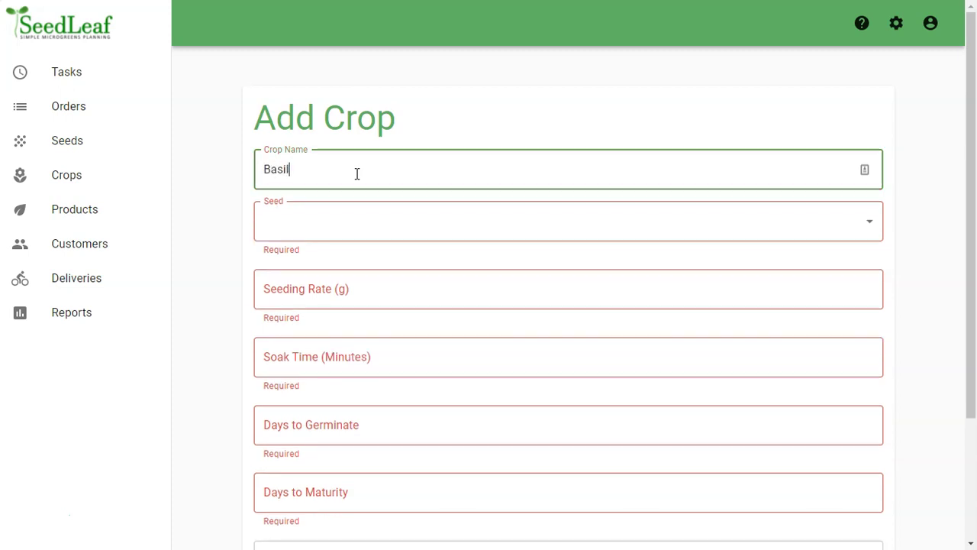
pyautogui.write(' - Thai ')
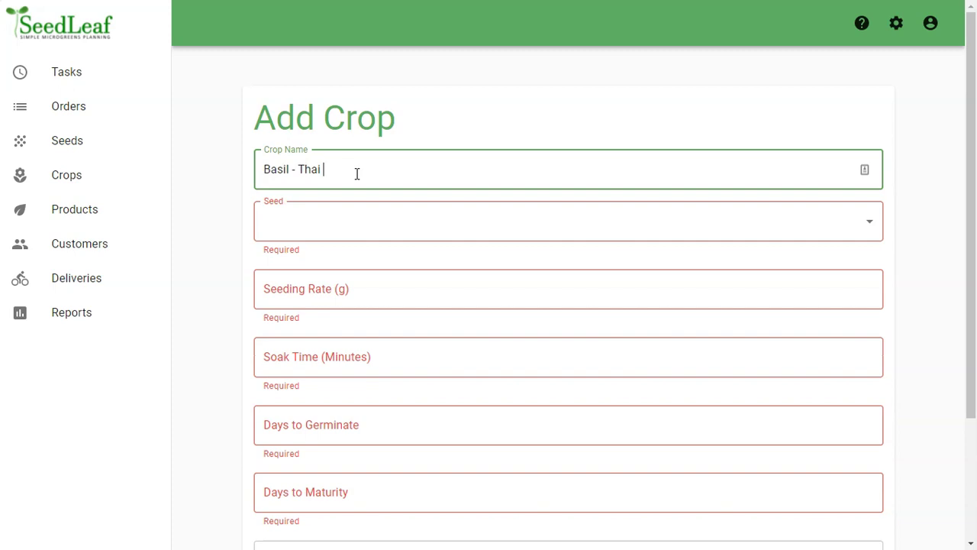
pyautogui.write('- 1020')
pyautogui.click(437, 164)
pyautogui.click(338, 222)
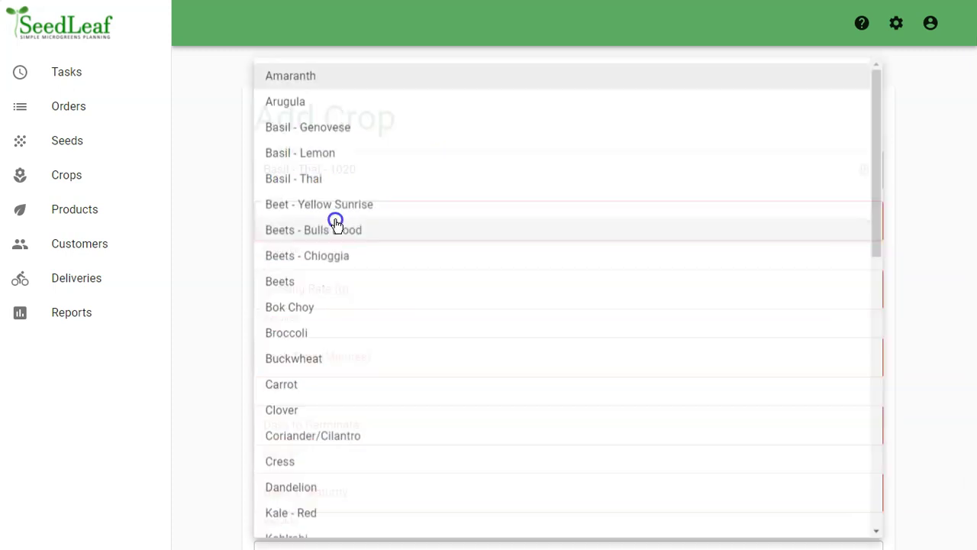
pyautogui.click(308, 178)
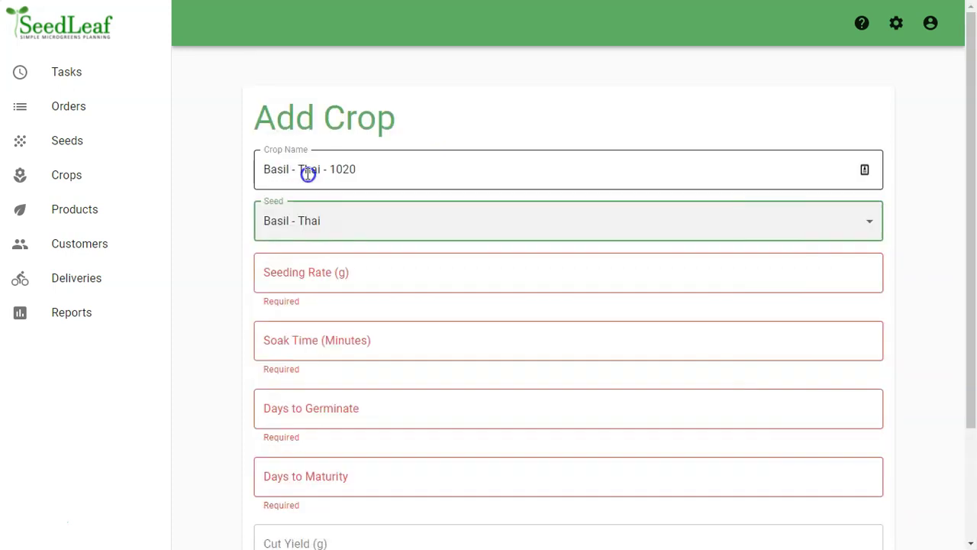
# Set the new crop's seeding rate to 8 g and its soak time to 0 minutes.
pyautogui.click(325, 273)
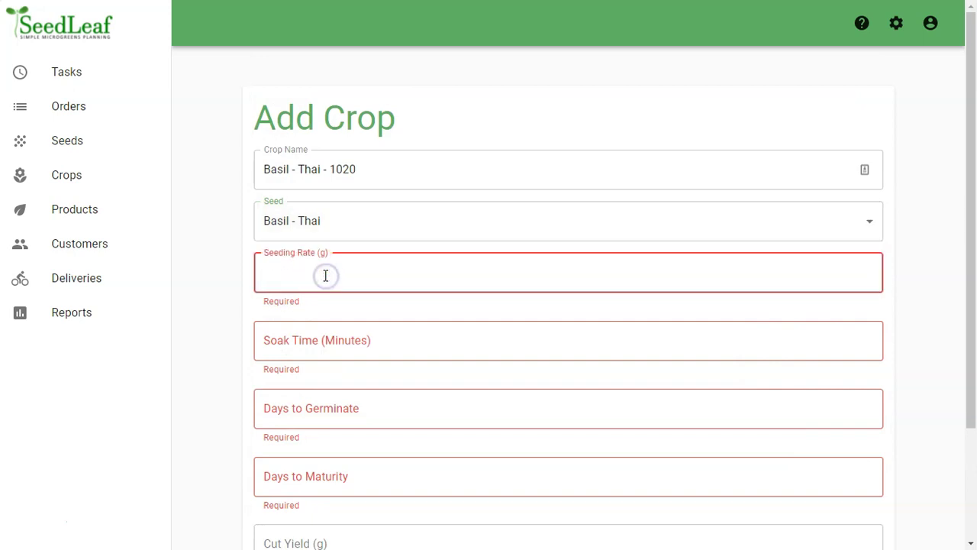
pyautogui.write('8')
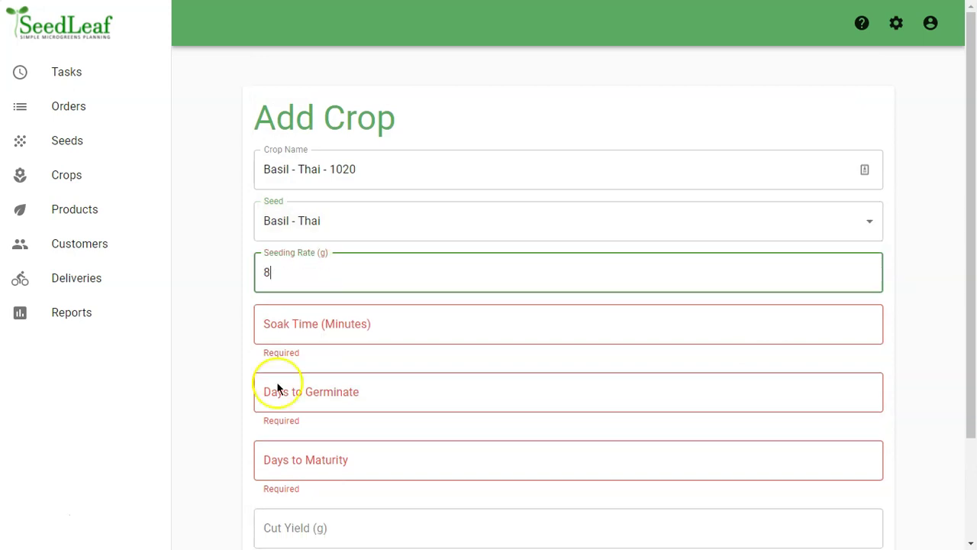
pyautogui.scroll(-1, 356, 308)
pyautogui.click(388, 276)
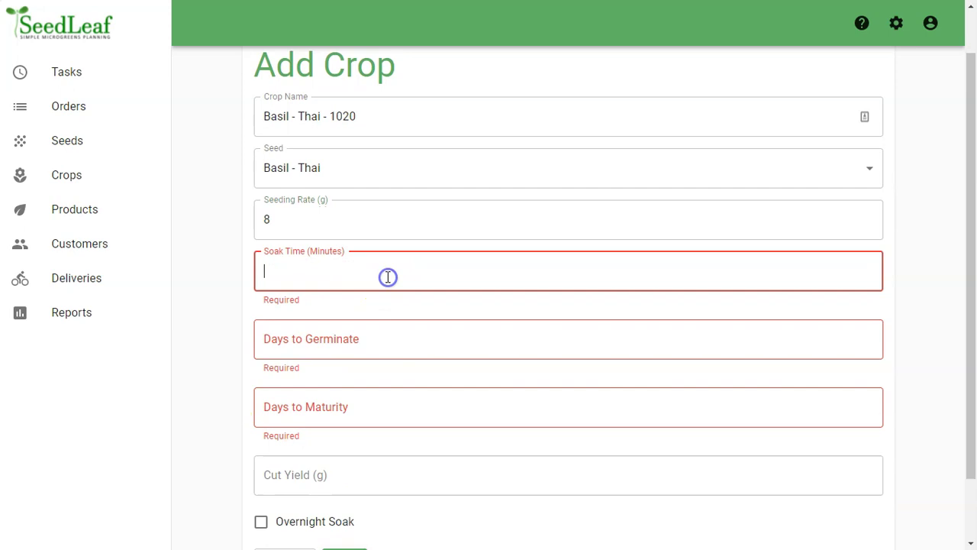
pyautogui.write('0')
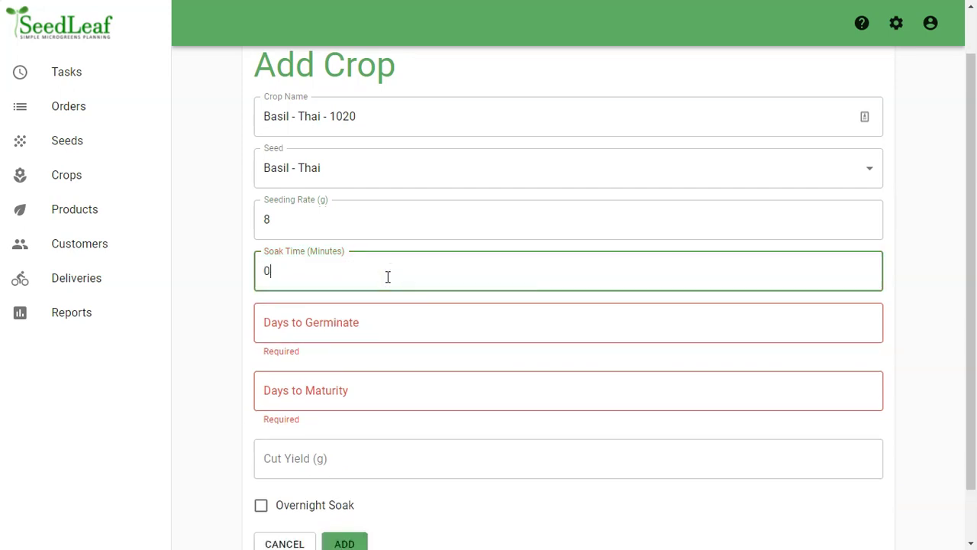
# Set the crop's days to germinate to 5 and its days to maturity to 20.
pyautogui.scroll(-1, 388, 276)
pyautogui.click(330, 264)
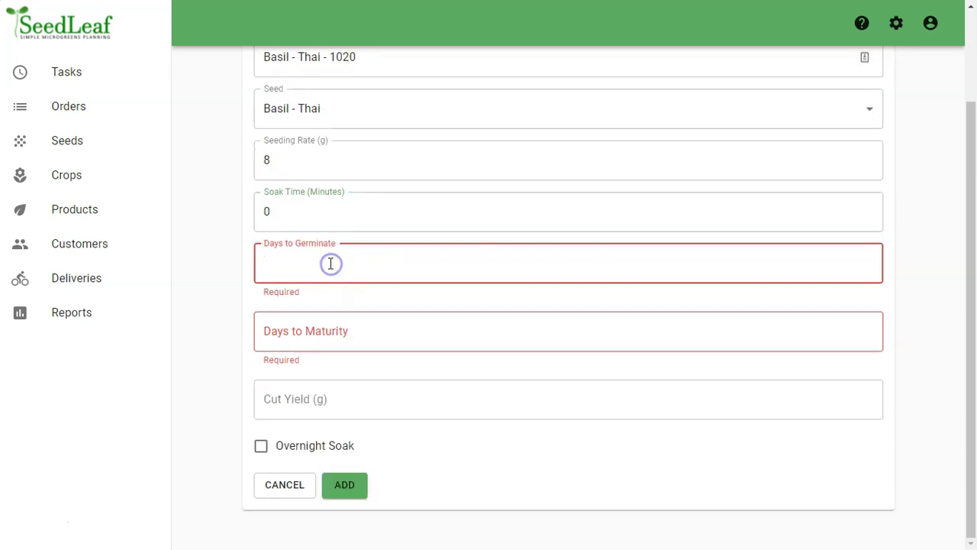
pyautogui.write('5')
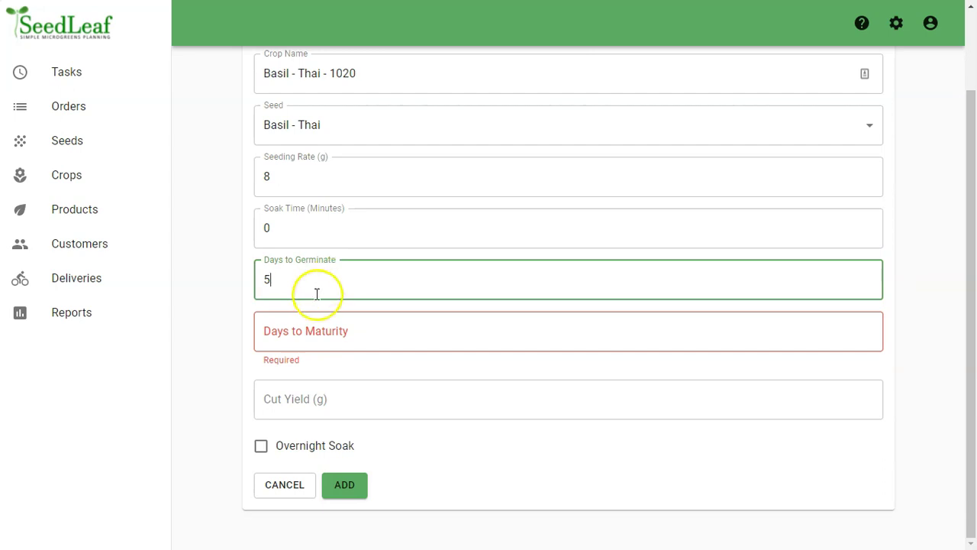
pyautogui.click(316, 332)
pyautogui.write('20')
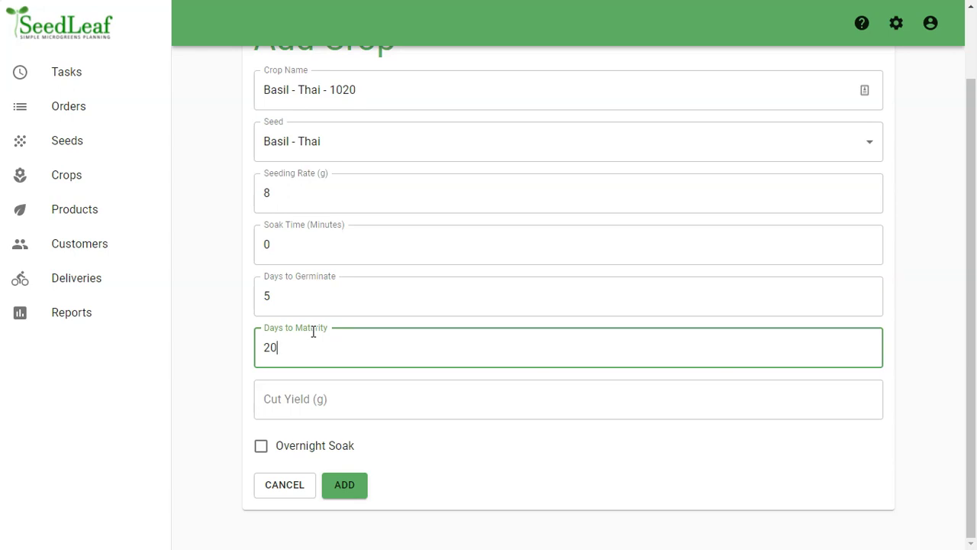
# Enter a cut yield of 150 g and add the crop without an overnight soak.
pyautogui.click(288, 399)
pyautogui.write('150')
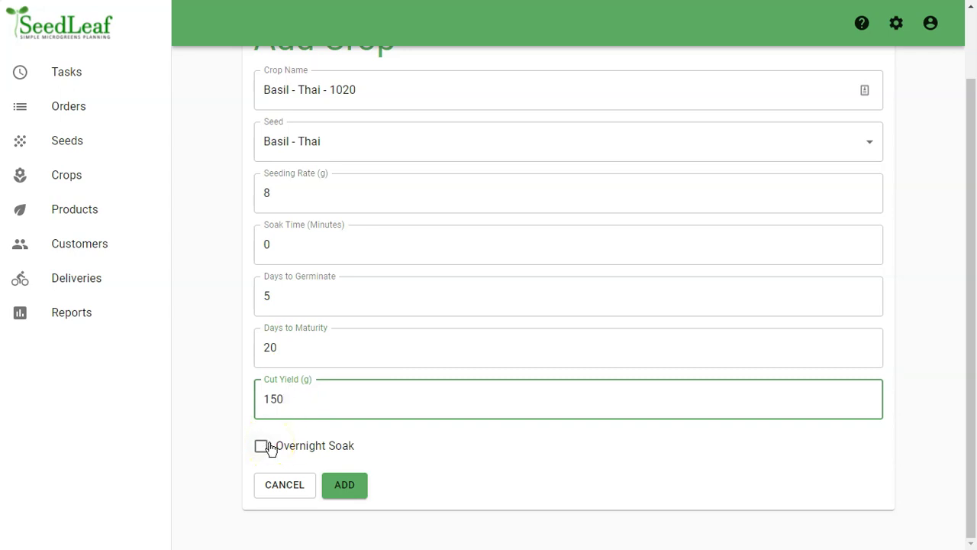
pyautogui.click(342, 484)
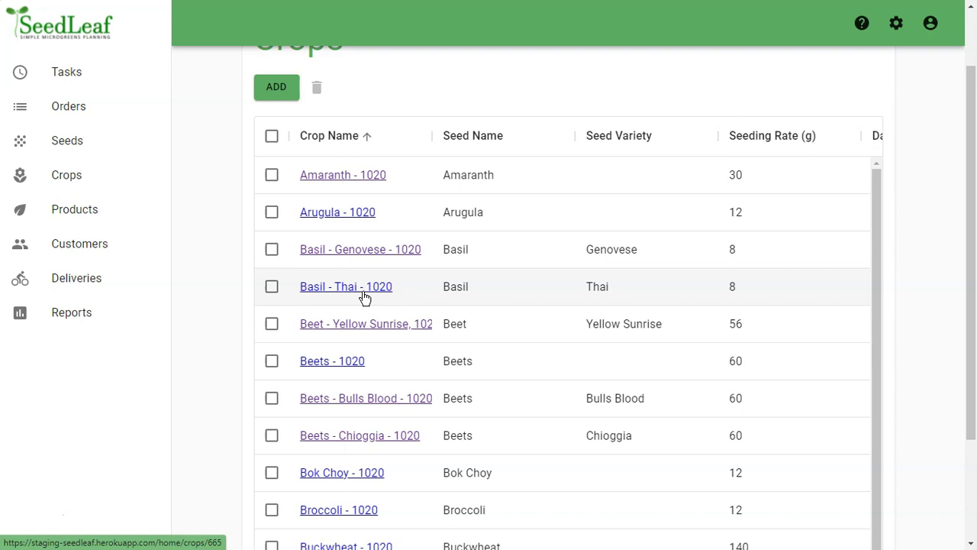
# Start another crop named "Basil - Thai - 1010 LIVE" and choose Basil - Thai as its seed.
pyautogui.click(277, 87)
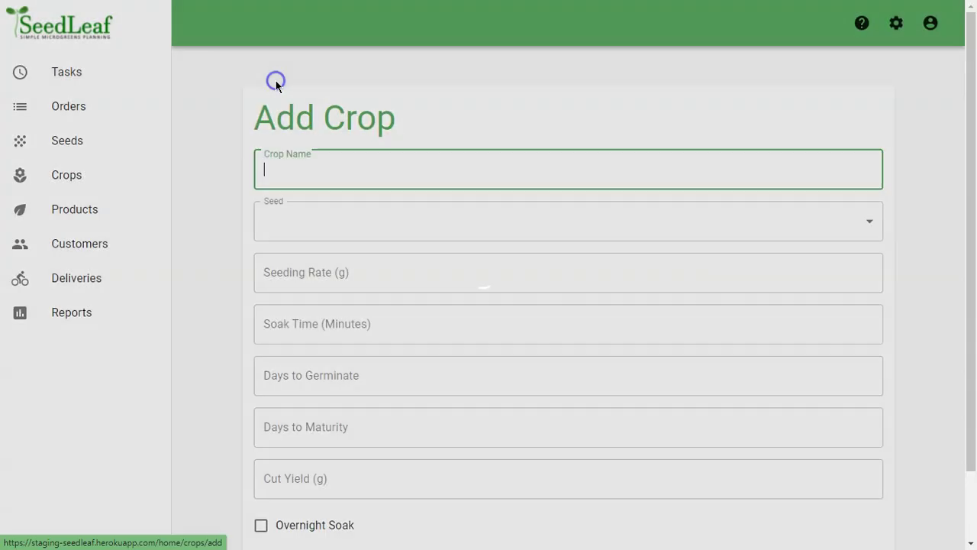
pyautogui.write('Basil ')
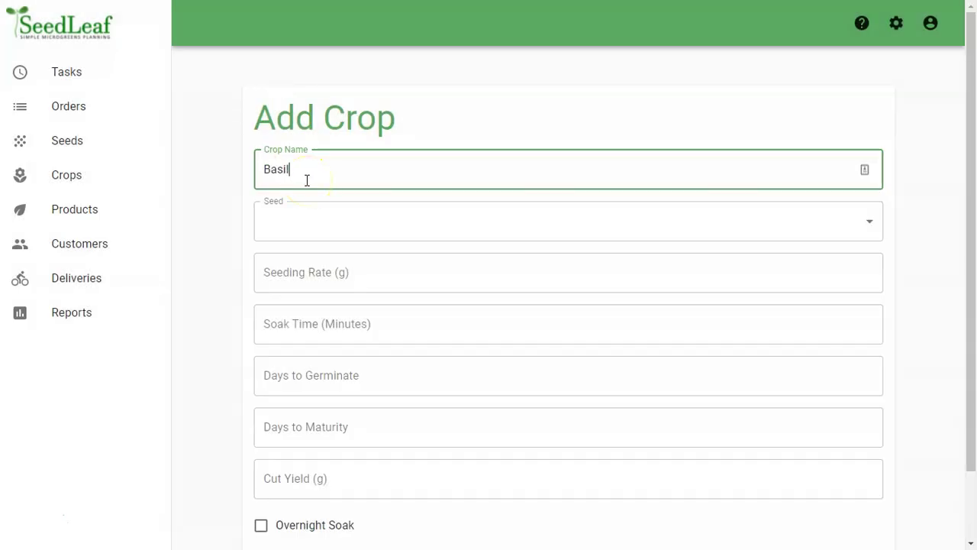
pyautogui.write('- Thai')
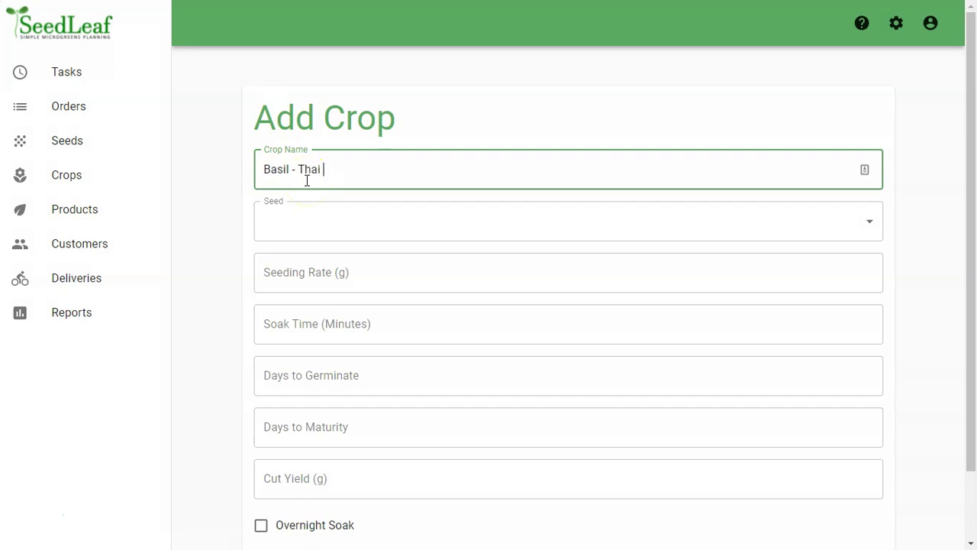
pyautogui.write(' - 1010LIVBE')
pyautogui.press('BackSpace')
pyautogui.press('BackSpace')
pyautogui.write('E')
pyautogui.press('Left')
pyautogui.press('Left')
pyautogui.press('Left')
pyautogui.press('Left')
pyautogui.click(313, 221)
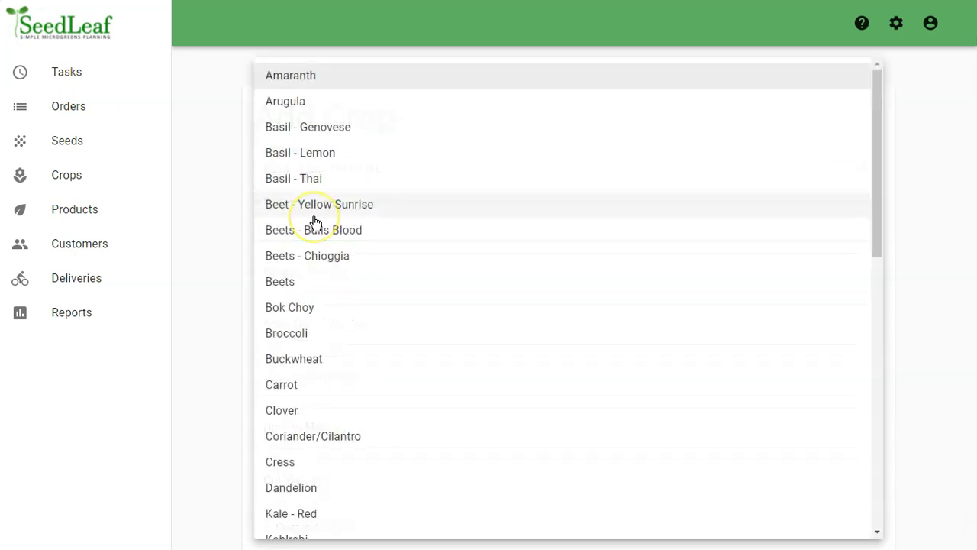
pyautogui.click(300, 183)
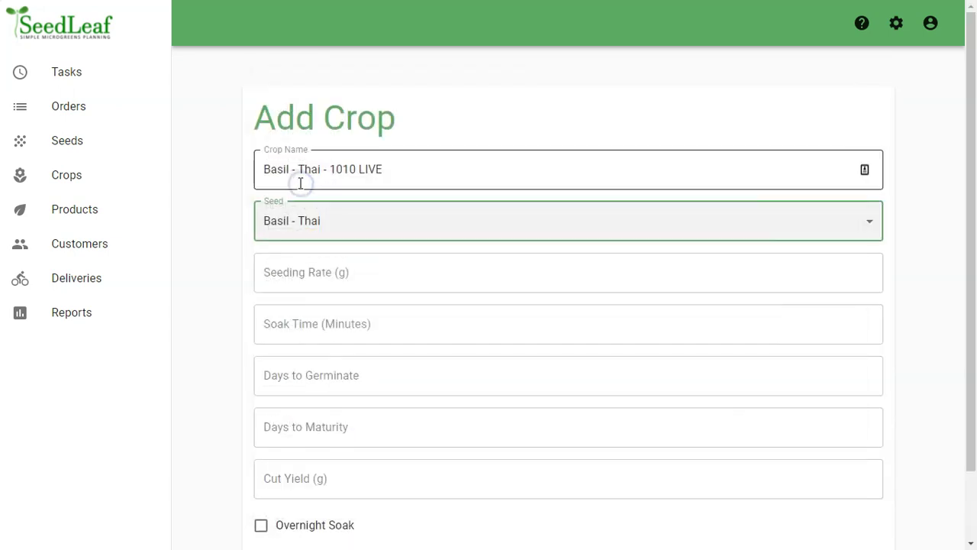
# Set the live crop's seeding rate to 4 g and its soak time to 0 minutes.
pyautogui.click(318, 284)
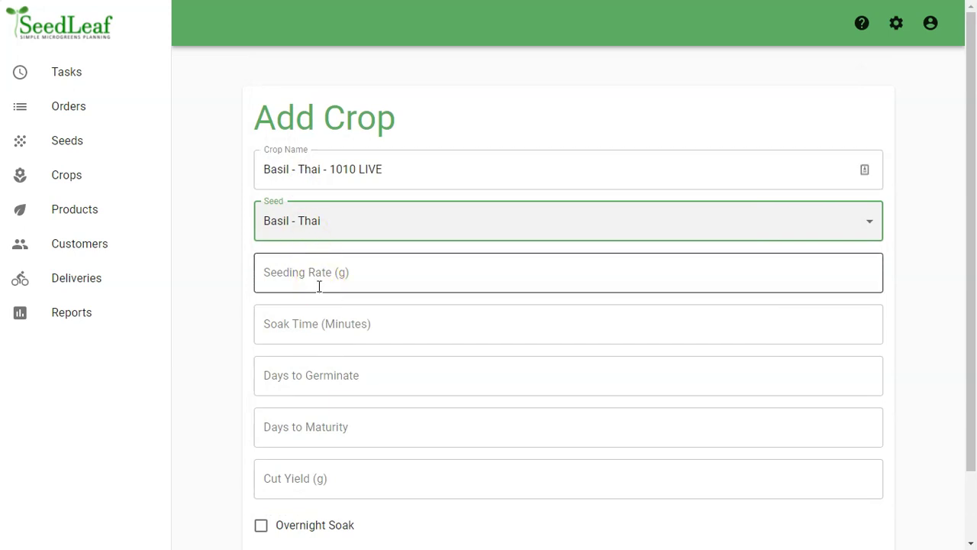
pyautogui.click(298, 272)
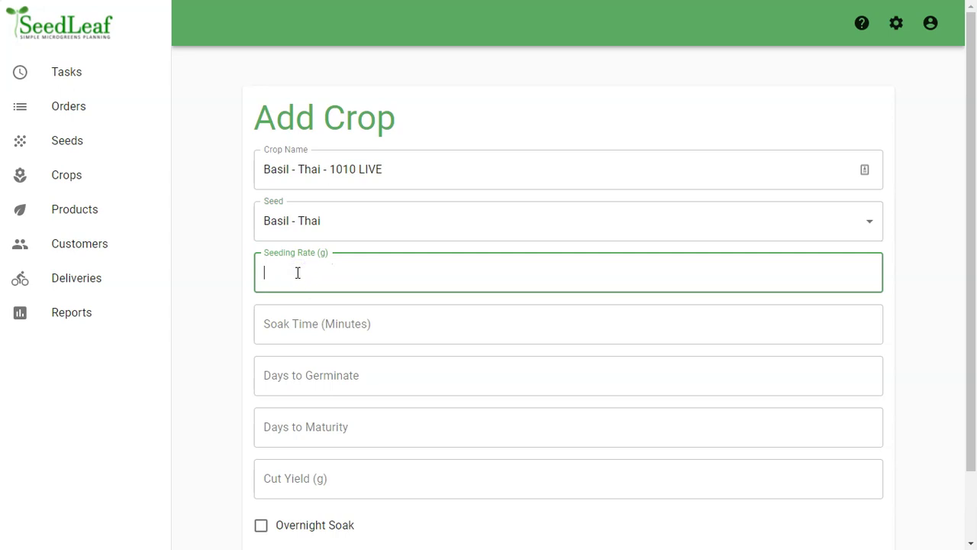
pyautogui.write('4')
pyautogui.click(307, 315)
pyautogui.write('0')
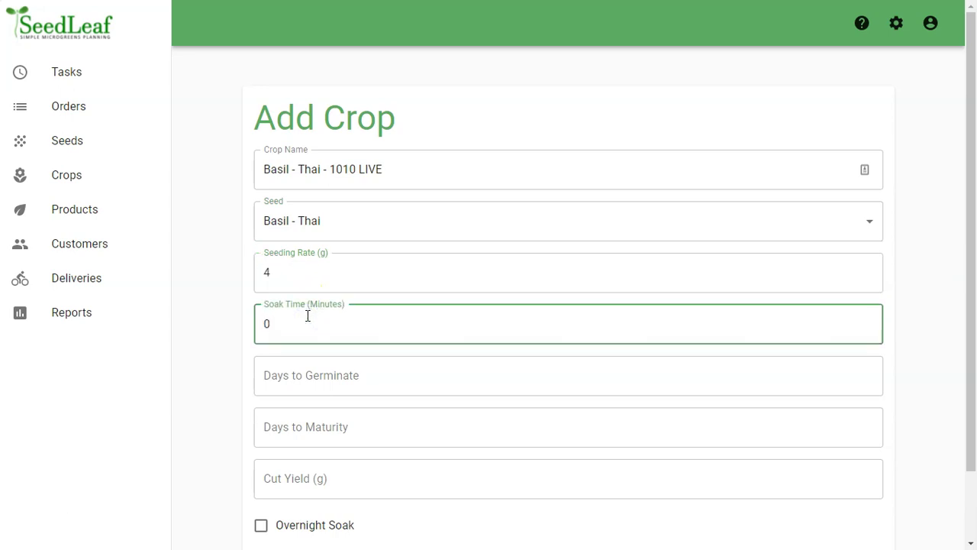
# Add the live crop with 5 days to germinate and 20 days to maturity, leaving the cut yield empty.
pyautogui.scroll(-1, 307, 315)
pyautogui.click(288, 299)
pyautogui.write('5')
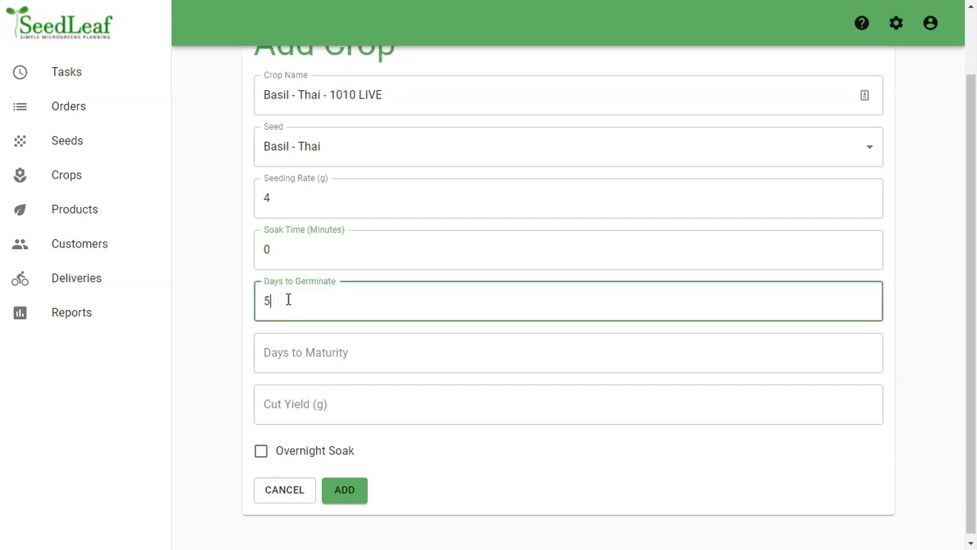
pyautogui.scroll(-1, 288, 300)
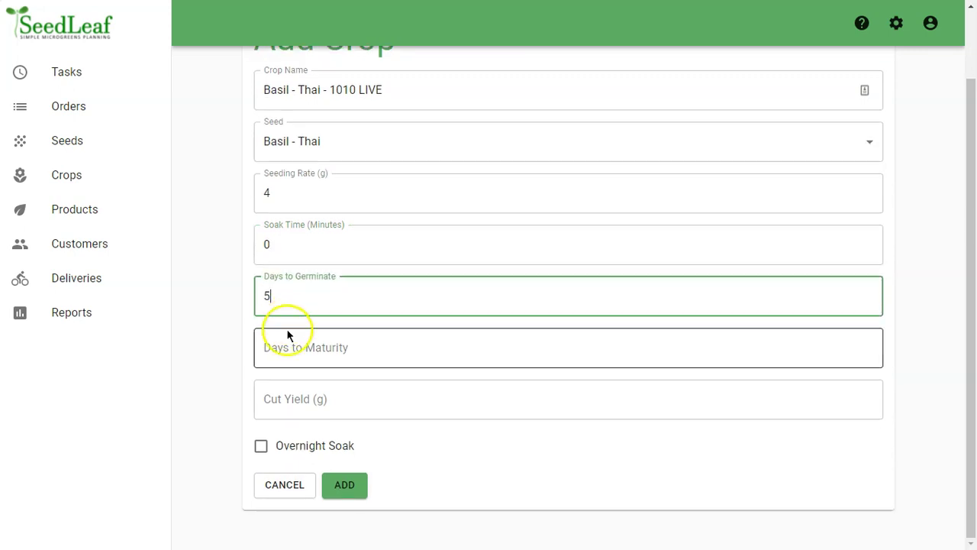
pyautogui.click(286, 355)
pyautogui.write('20')
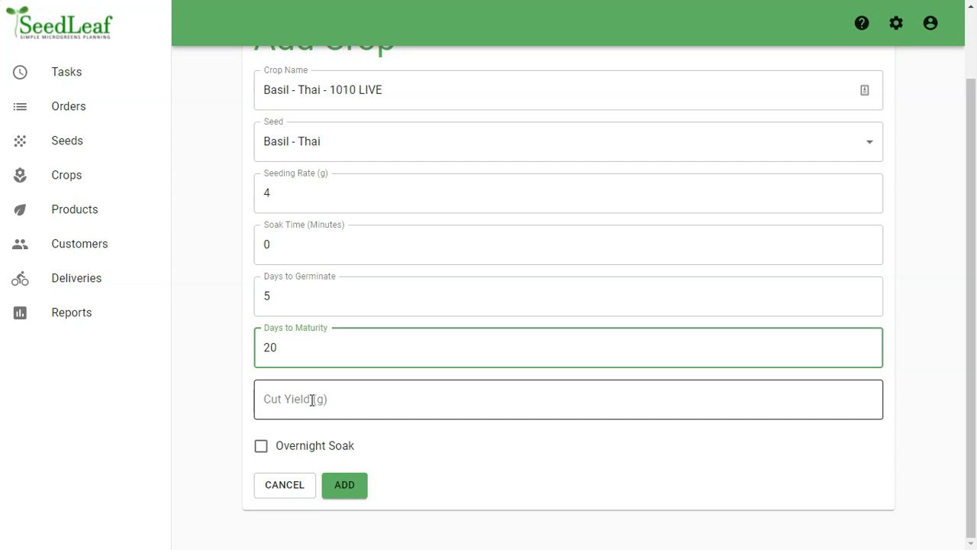
pyautogui.click(354, 481)
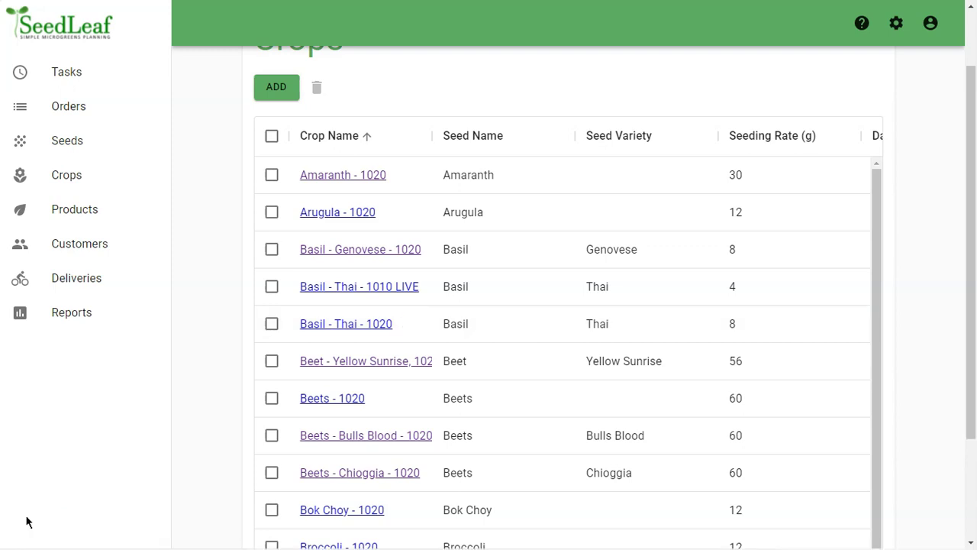
# Rename the "Basil - Thai - 1020" crop to "Basil - Thai - 1020 CUT" and save it.
pyautogui.click(355, 324)
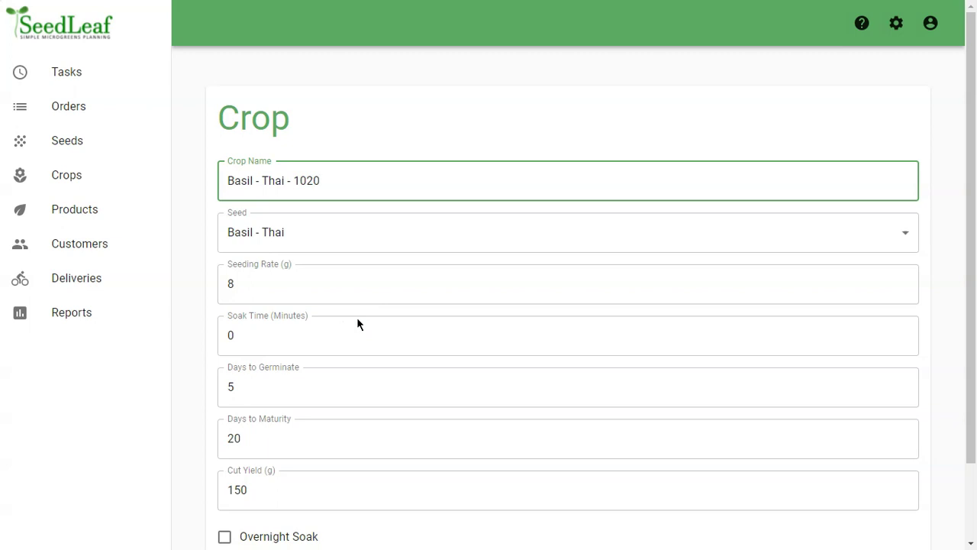
pyautogui.click(372, 176)
pyautogui.write('CUT')
pyautogui.press('BackSpace')
pyautogui.press('BackSpace')
pyautogui.press('BackSpace')
pyautogui.write('CU')
pyautogui.press('BackSpace')
pyautogui.press('BackSpace')
pyautogui.write('CUT')
pyautogui.scroll(-2, 421, 277)
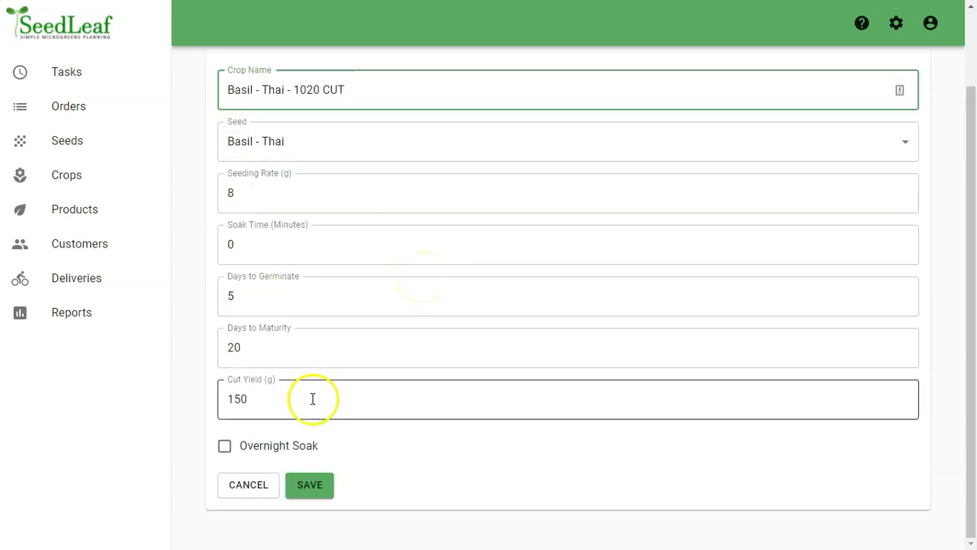
pyautogui.click(312, 485)
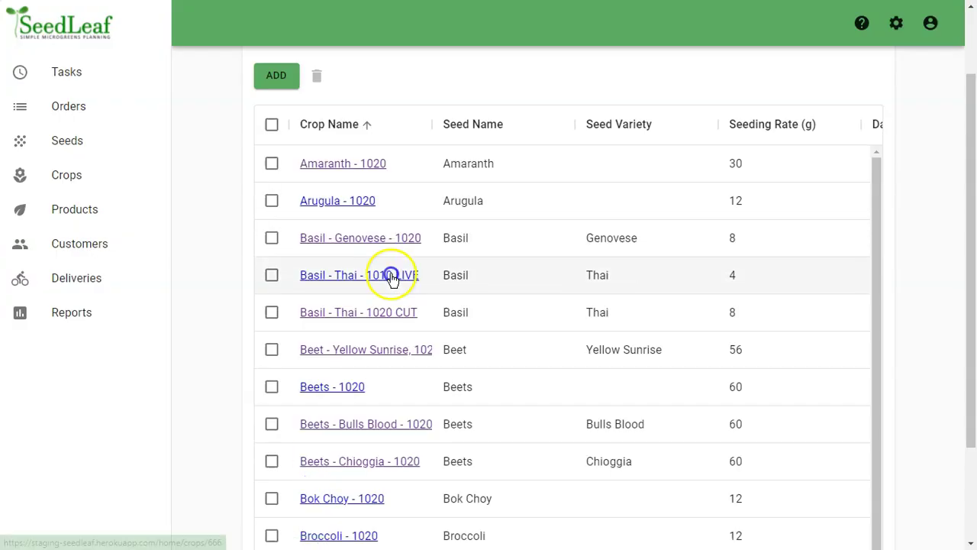
pyautogui.click(388, 321)
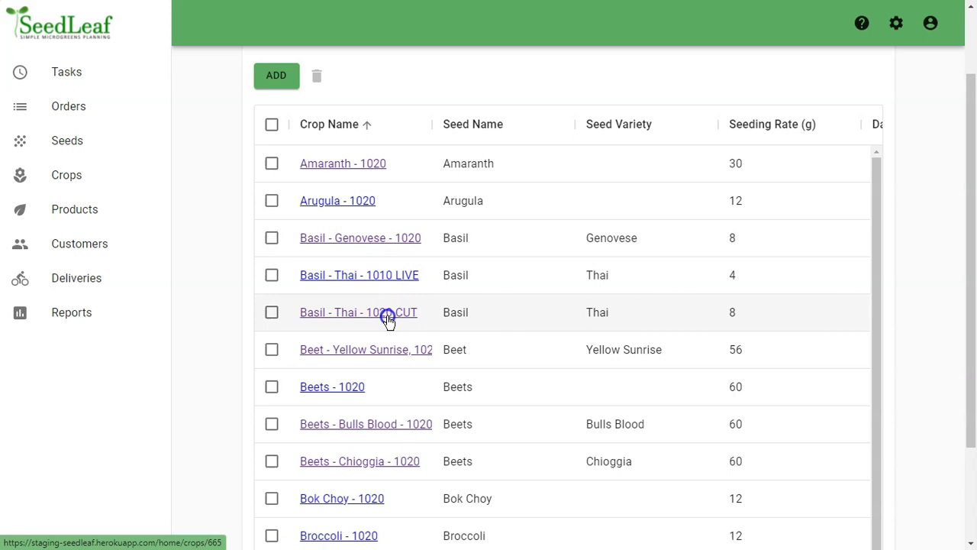